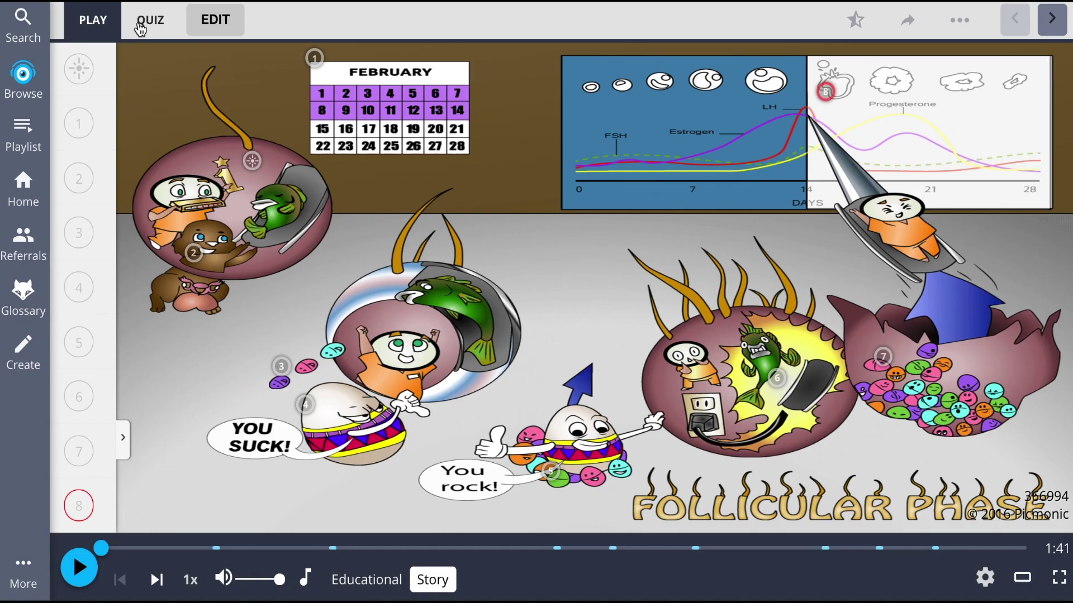
Answer the Follicular Phase quiz: positive feedback, follicle secretes estrogen, then Increased AFP levels
left_click(150, 19)
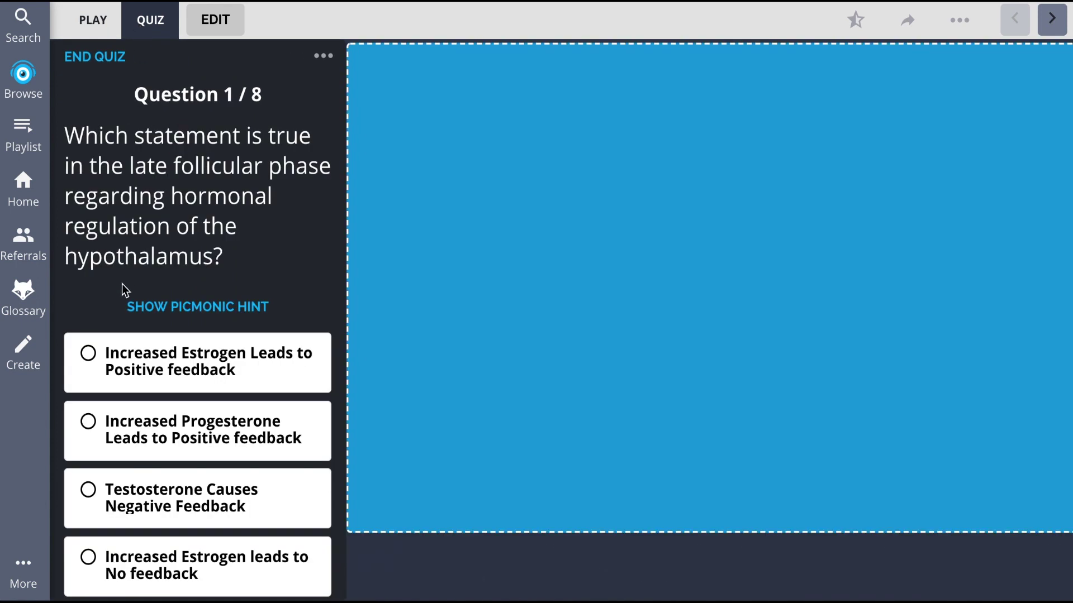
scroll(121, 285, "down", 2)
left_click(155, 208)
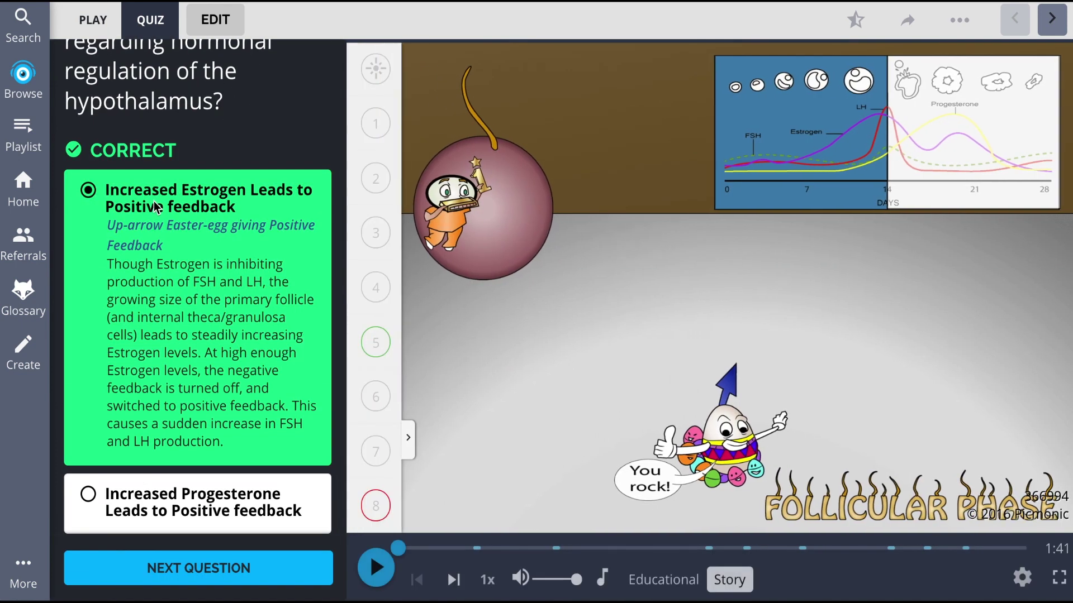
left_click(182, 568)
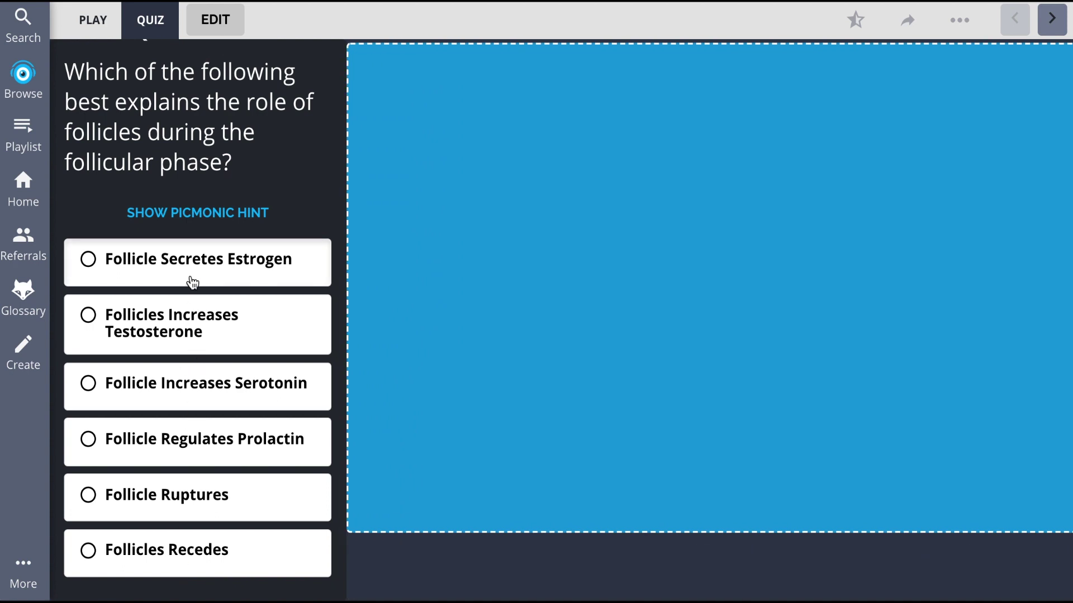
left_click(191, 260)
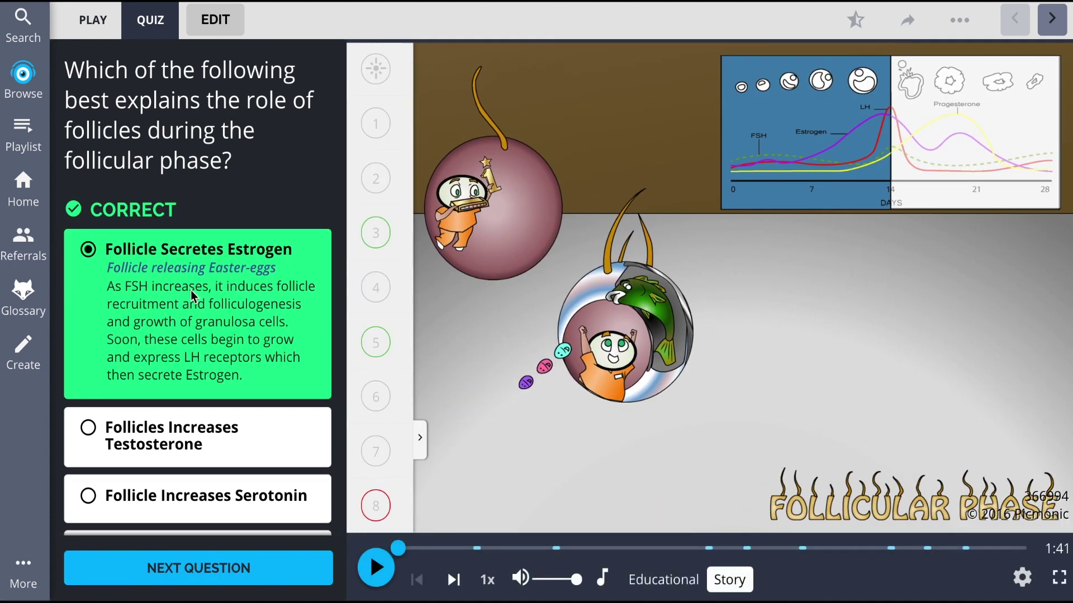
left_click(178, 569)
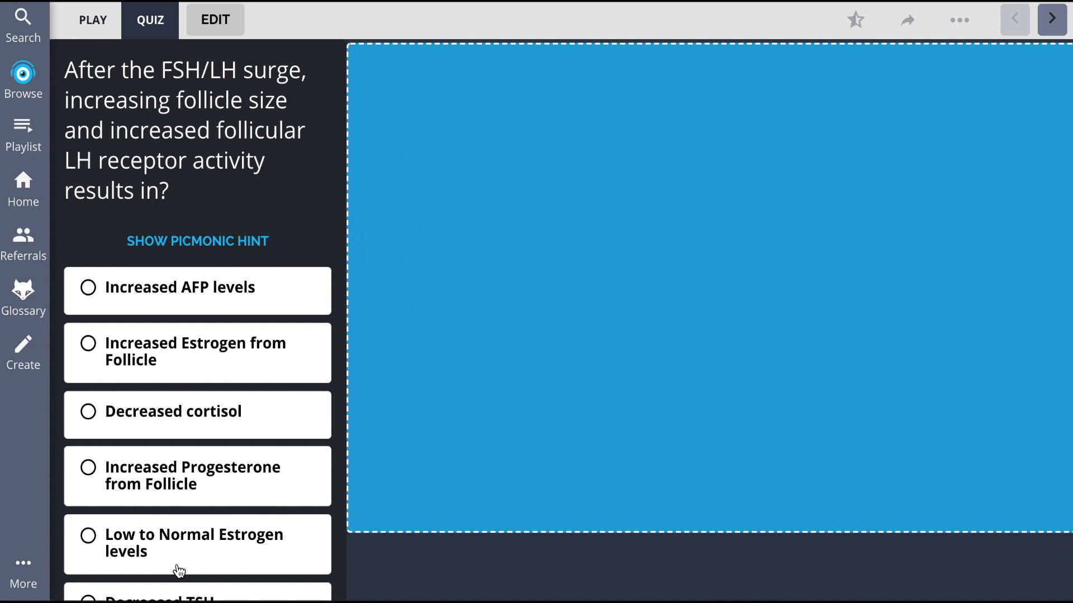
left_click(177, 287)
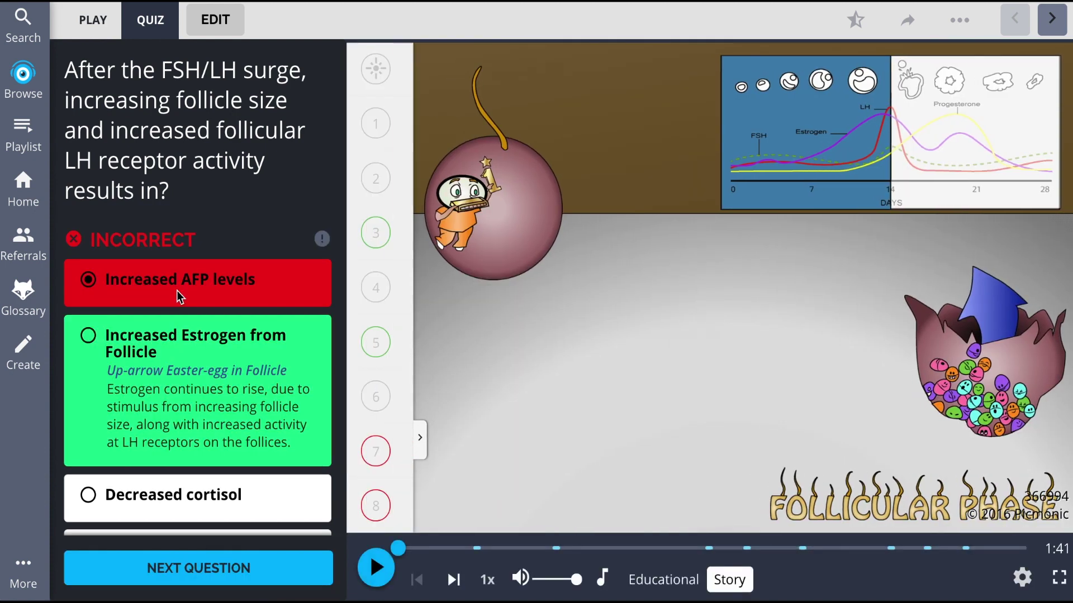
Browse Courses to Physiology, then Reproductive System, and open the Menstrual Cycle topic
left_click(23, 79)
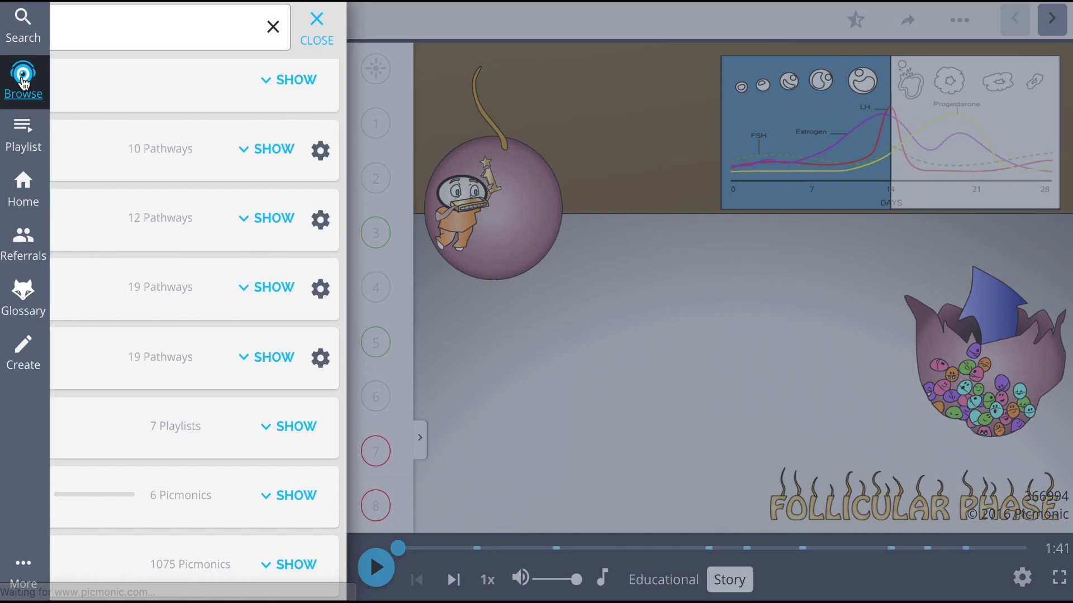
left_click(101, 146)
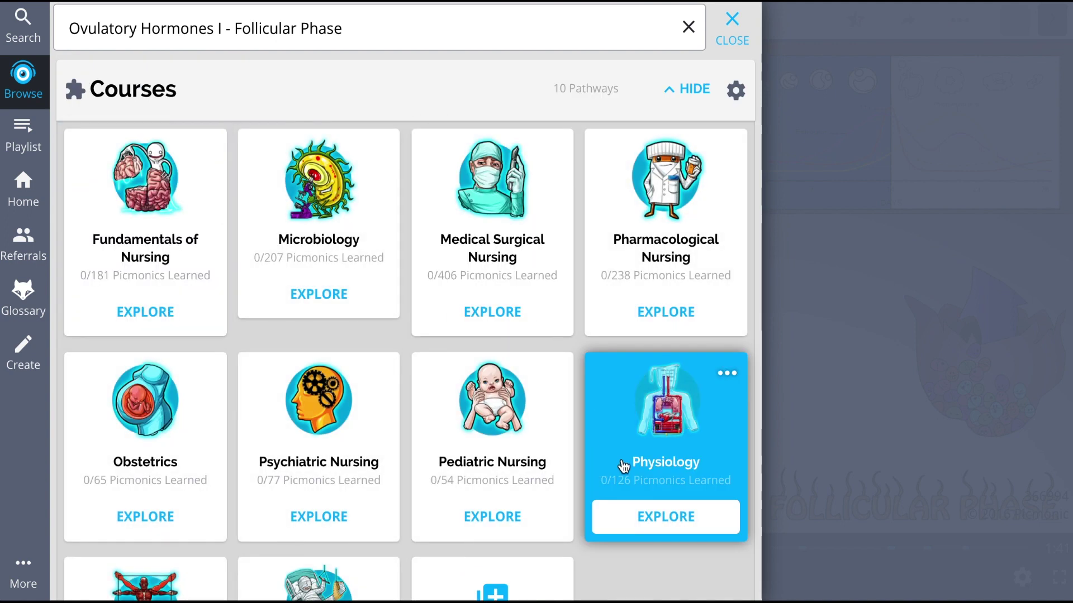
left_click(644, 513)
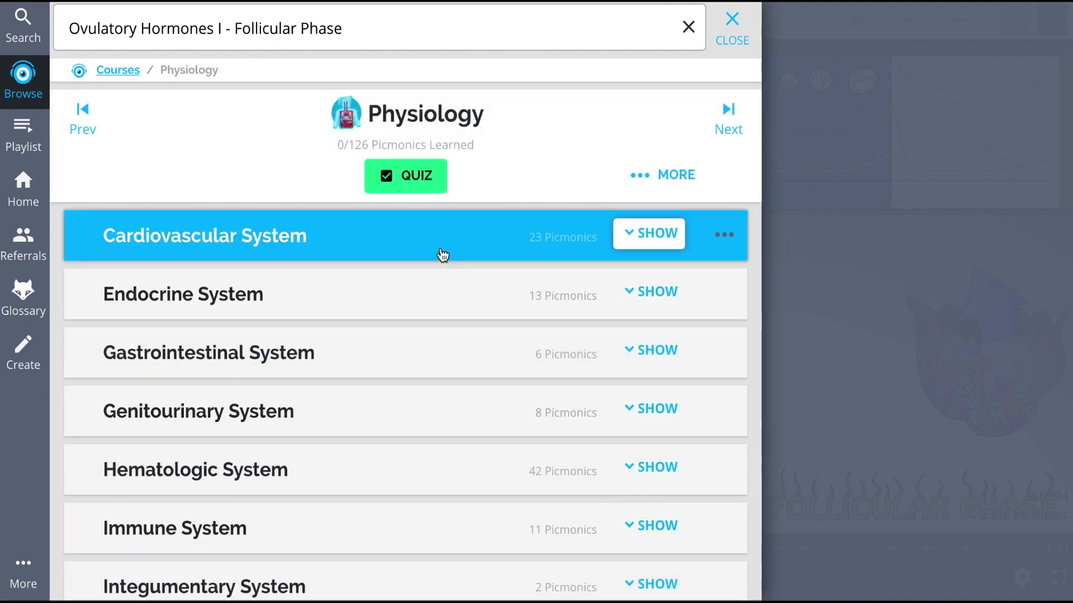
scroll(442, 255, "down", 5)
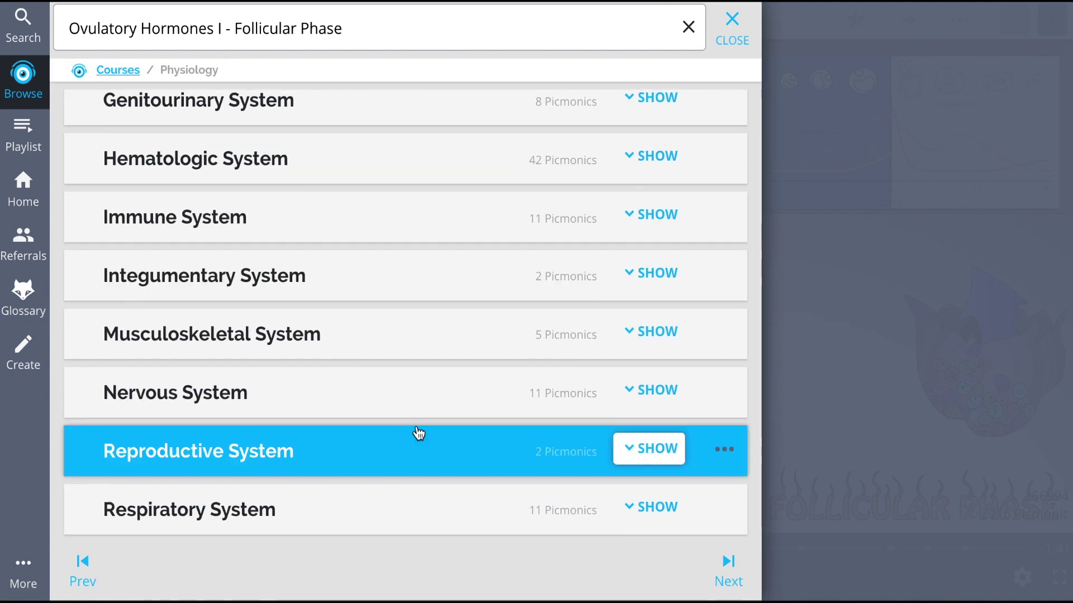
left_click(419, 444)
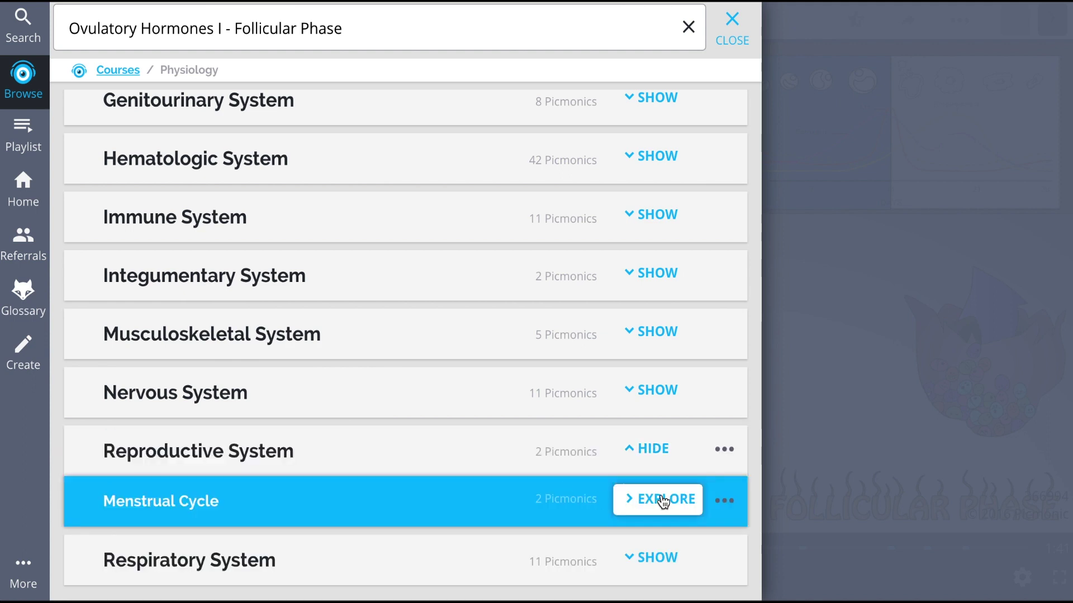
left_click(663, 502)
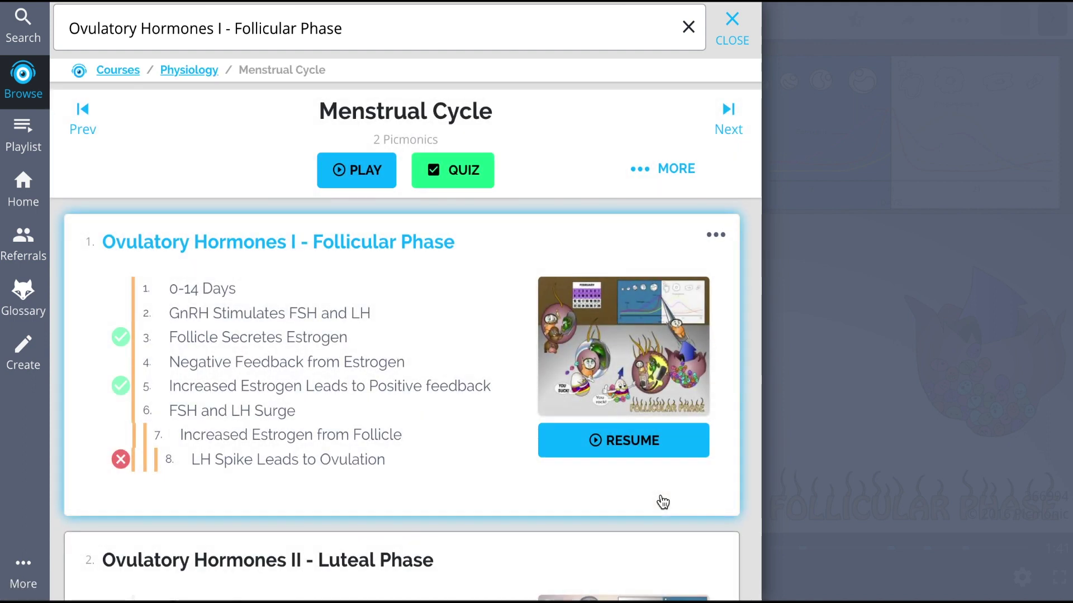
scroll(663, 502, "down", 1)
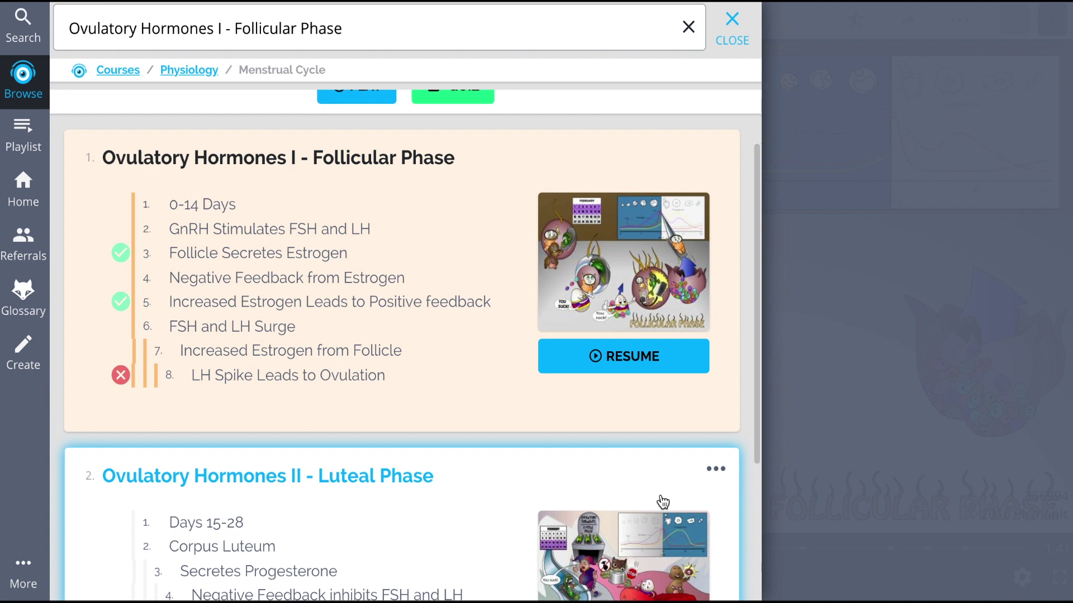
scroll(662, 503, "down", 3)
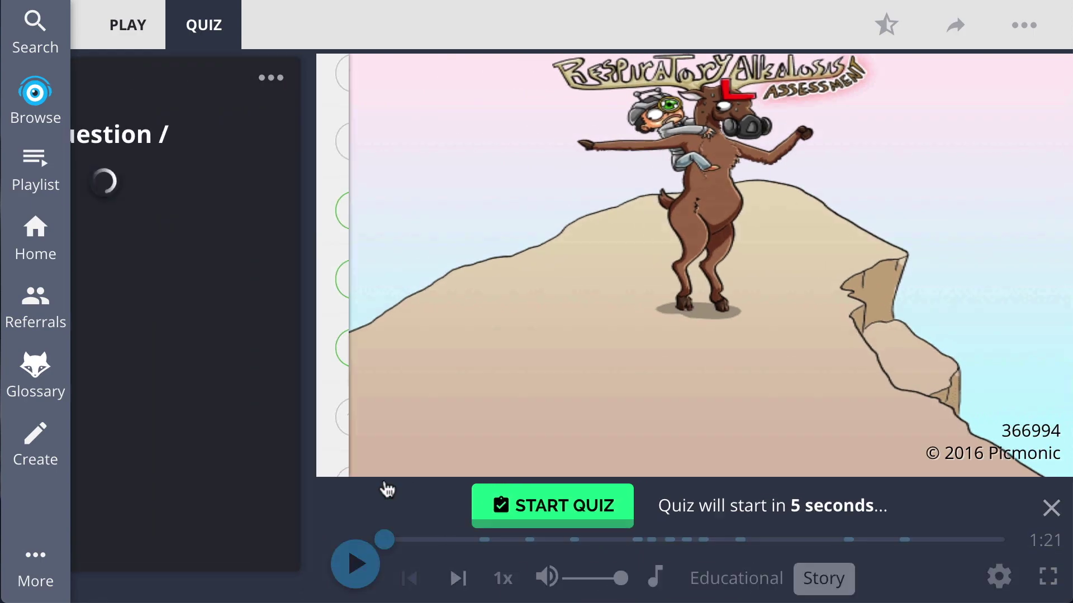
scroll(526, 467, "down", 5)
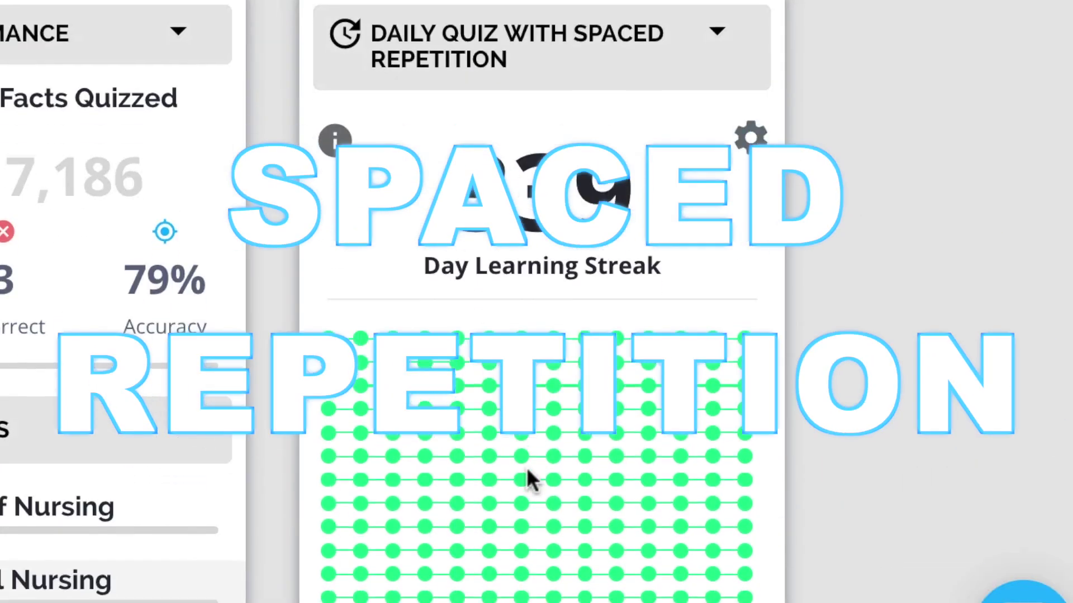